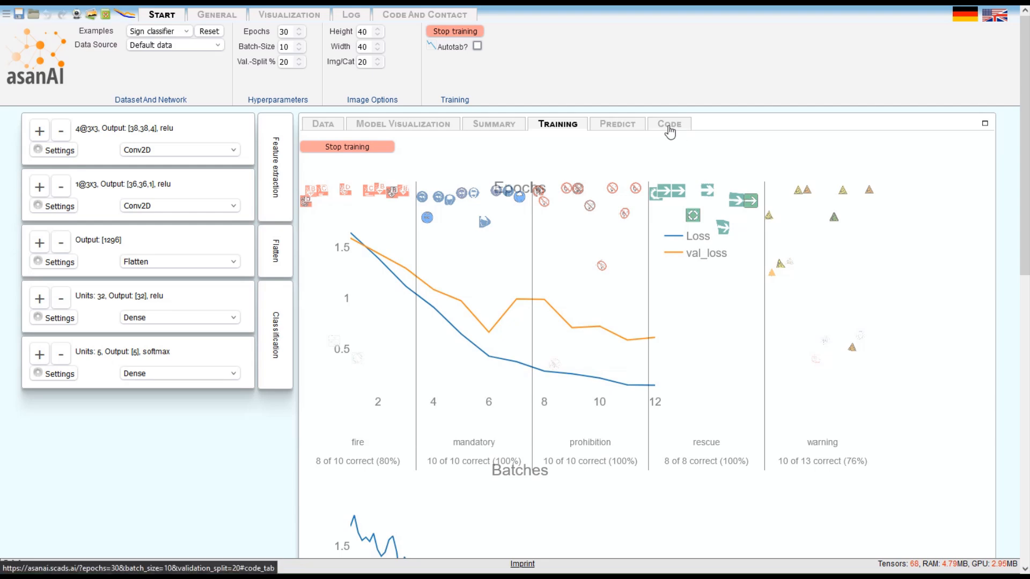
# Step: Review the generated code for the sign classifier in its Python, Python (Expert) and HTML versions
pyautogui.click(669, 127)
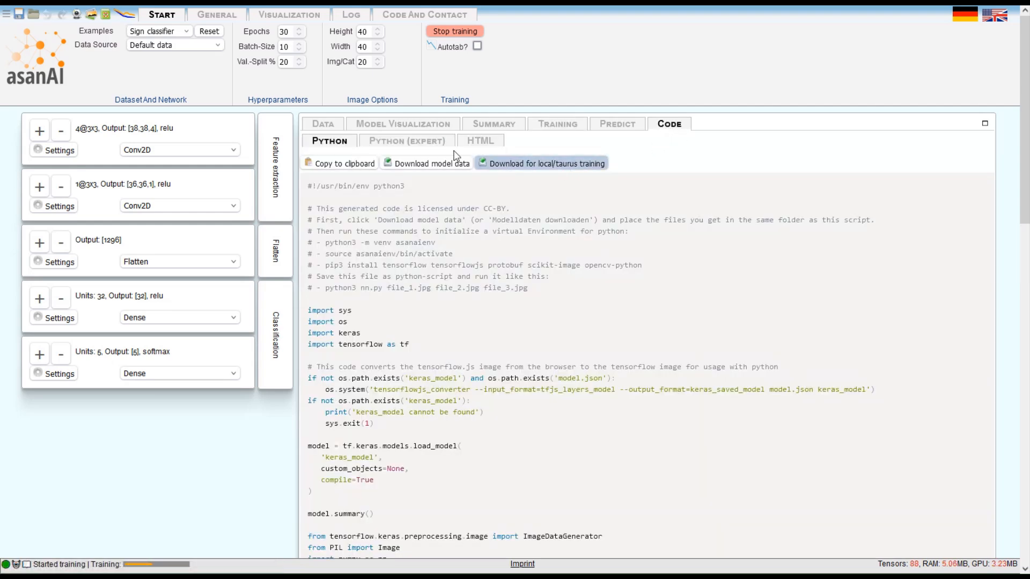
pyautogui.click(416, 144)
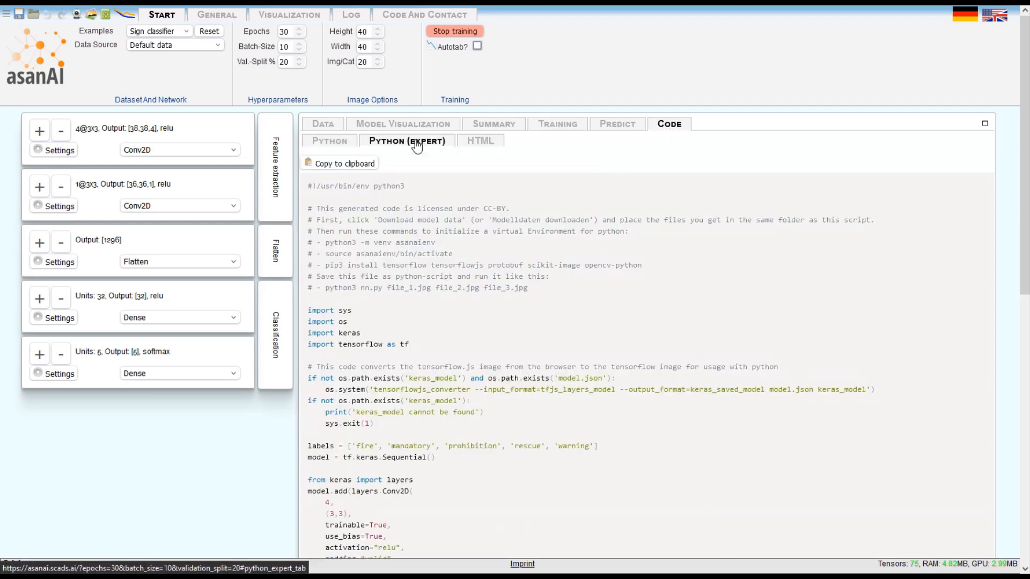
pyautogui.click(475, 143)
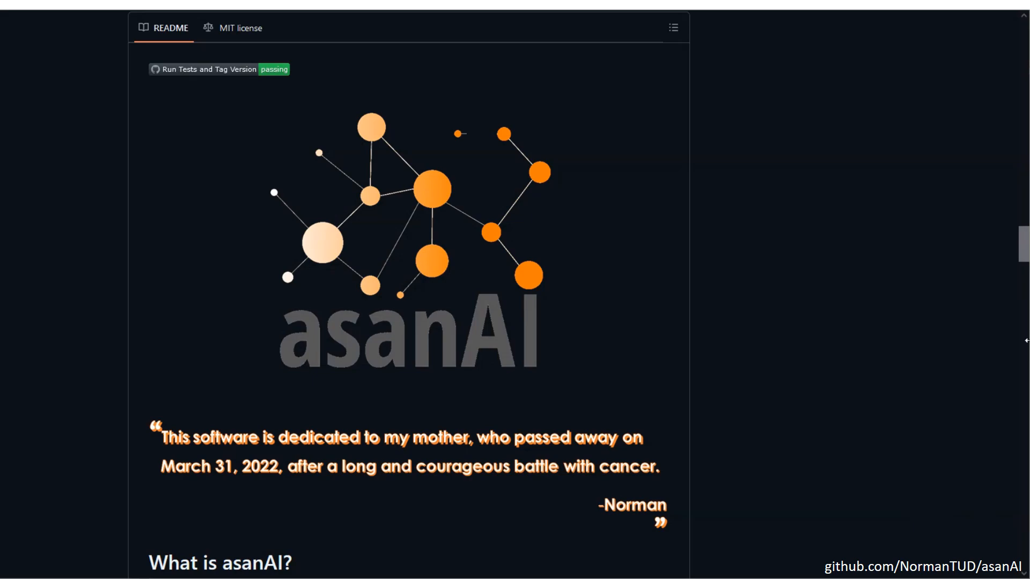
# Step: Switch to the asanAI GitHub repository and look through its README, file list and latest release
pyautogui.moveTo(1025, 261); pyautogui.dragTo(1024, 70)
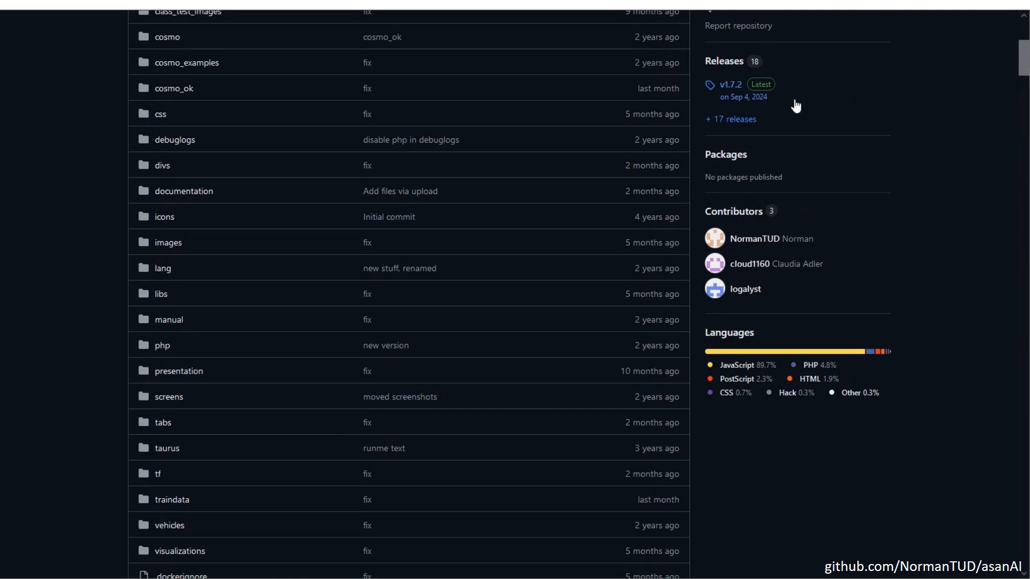
pyautogui.click(746, 98)
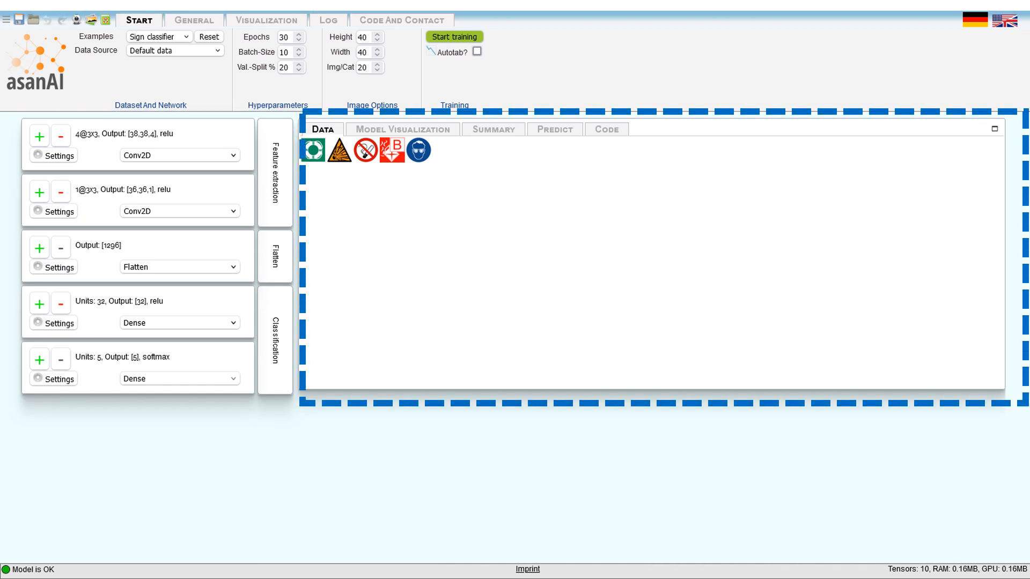
# Step: Start training the sign classifier with default data, and switch the interface to Beginner mode
pyautogui.click(454, 37)
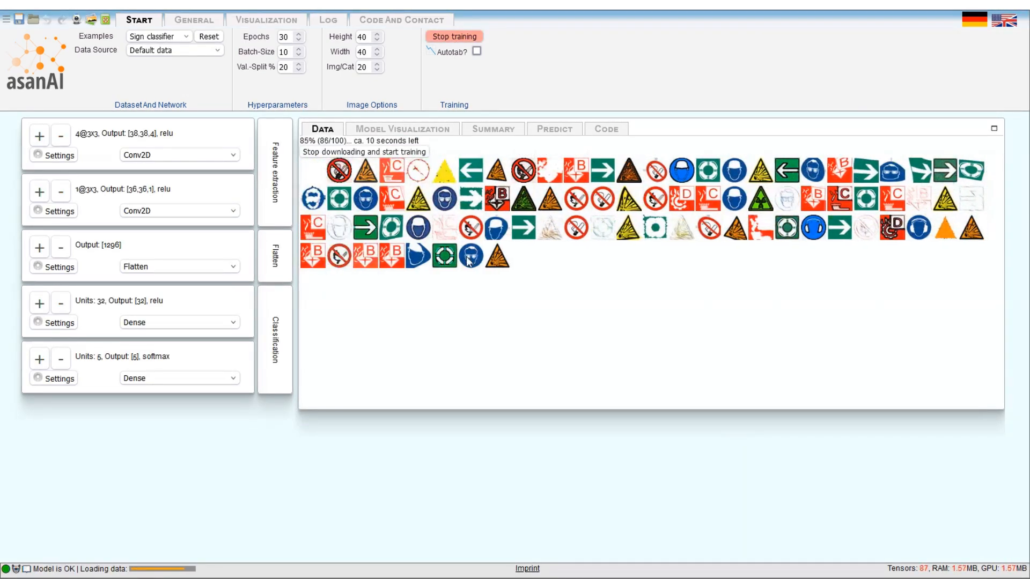
pyautogui.click(196, 20)
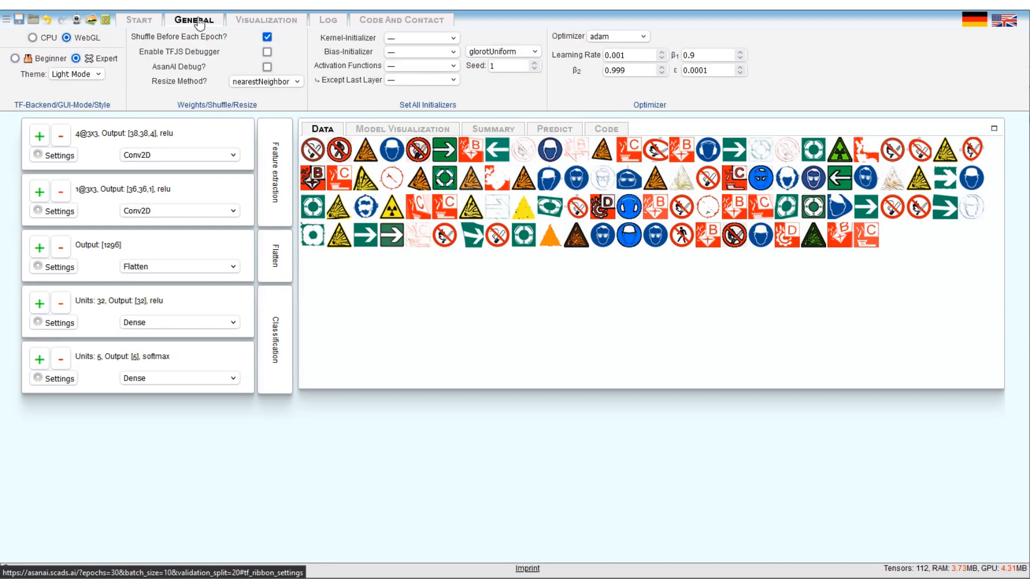
pyautogui.click(15, 59)
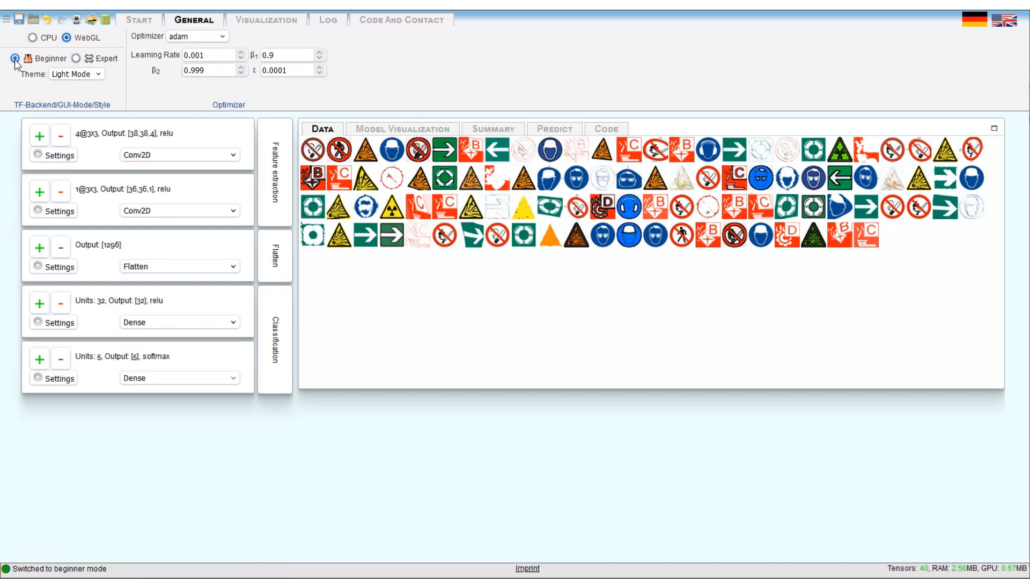
# Step: Expand the second Conv2D layer's settings and look through the layer types available for it
pyautogui.click(50, 213)
pyautogui.click(235, 212)
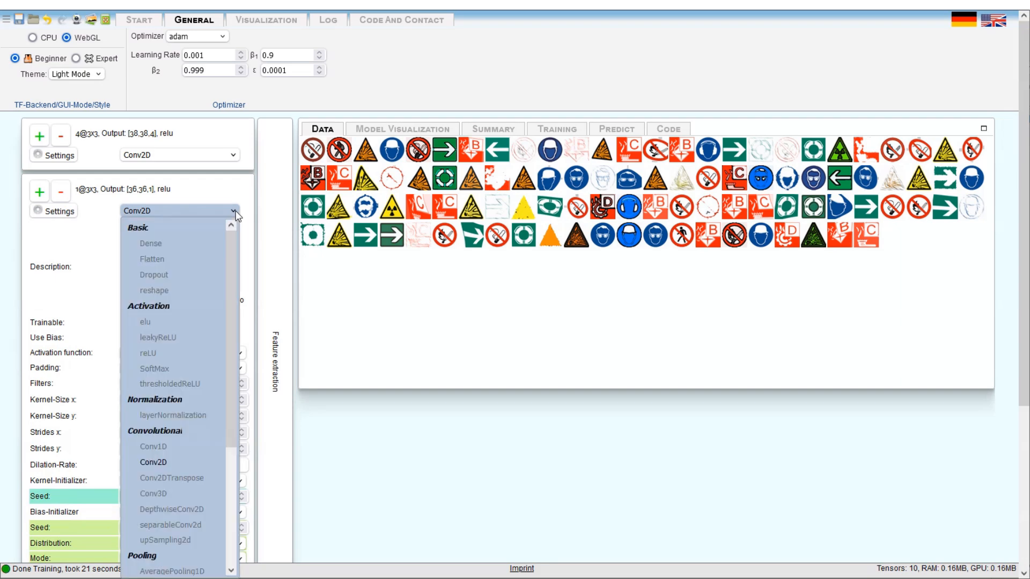
pyautogui.scroll(-2, 165, 373)
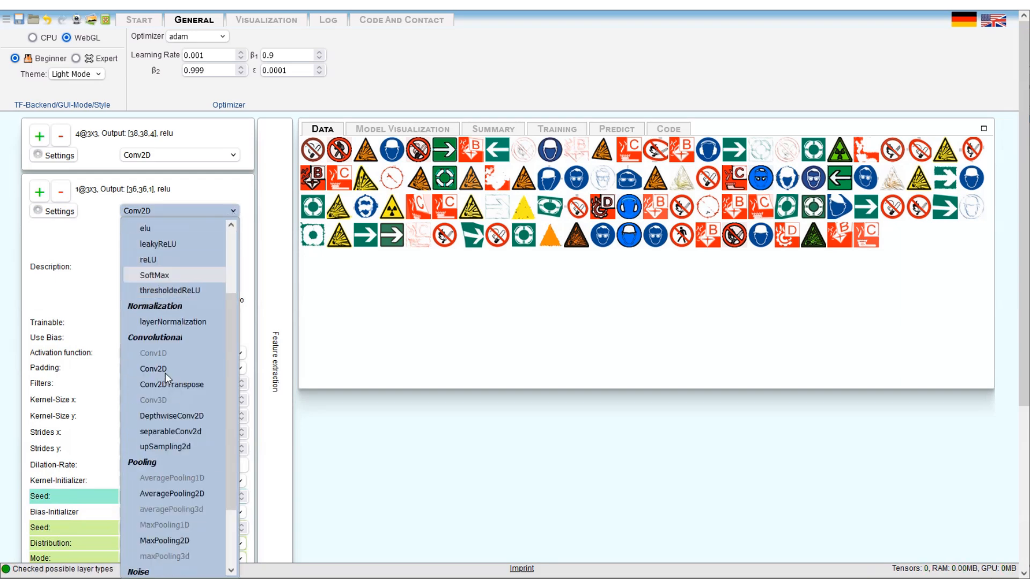
pyautogui.scroll(-2, 165, 372)
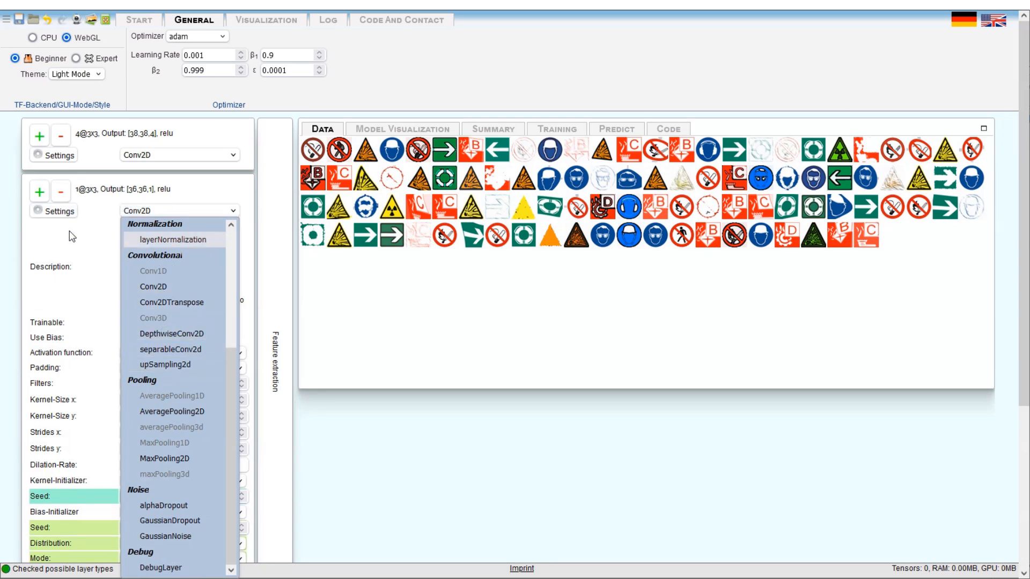
pyautogui.click(69, 250)
# Step: With the FCNN model diagram shown, add a Dense layer after the Flatten layer and remove it again
pyautogui.click(449, 136)
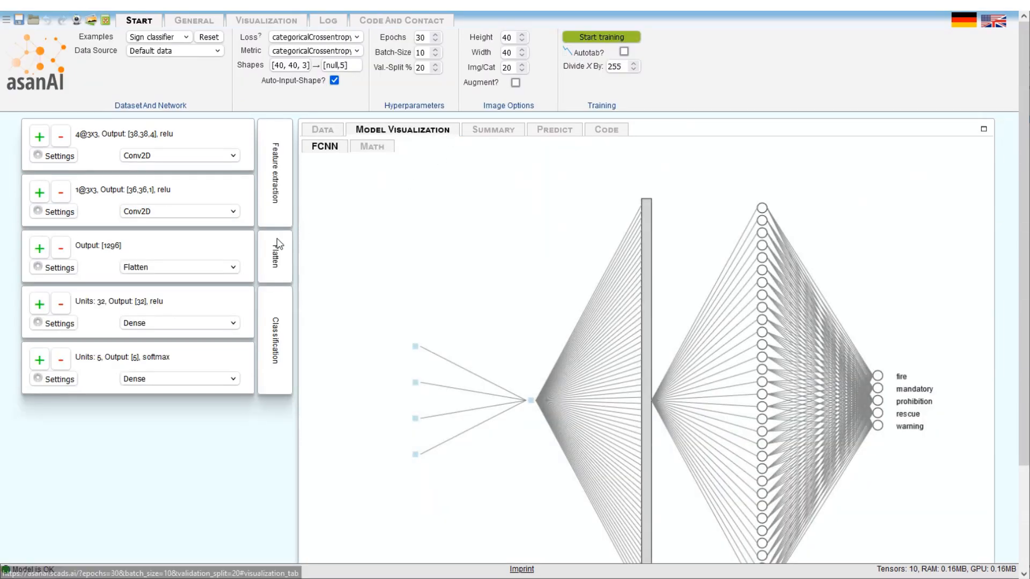
pyautogui.click(41, 250)
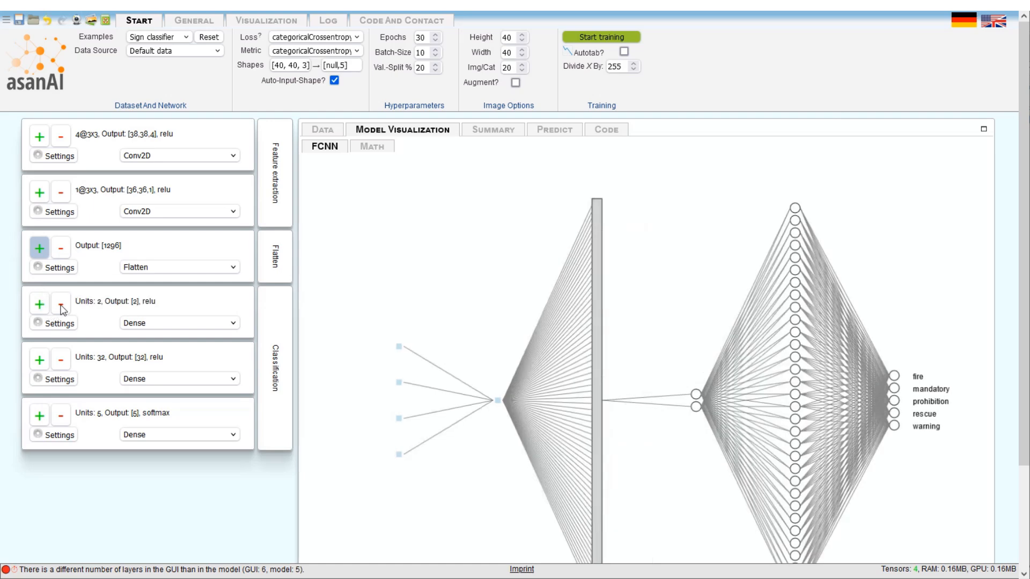
pyautogui.click(62, 304)
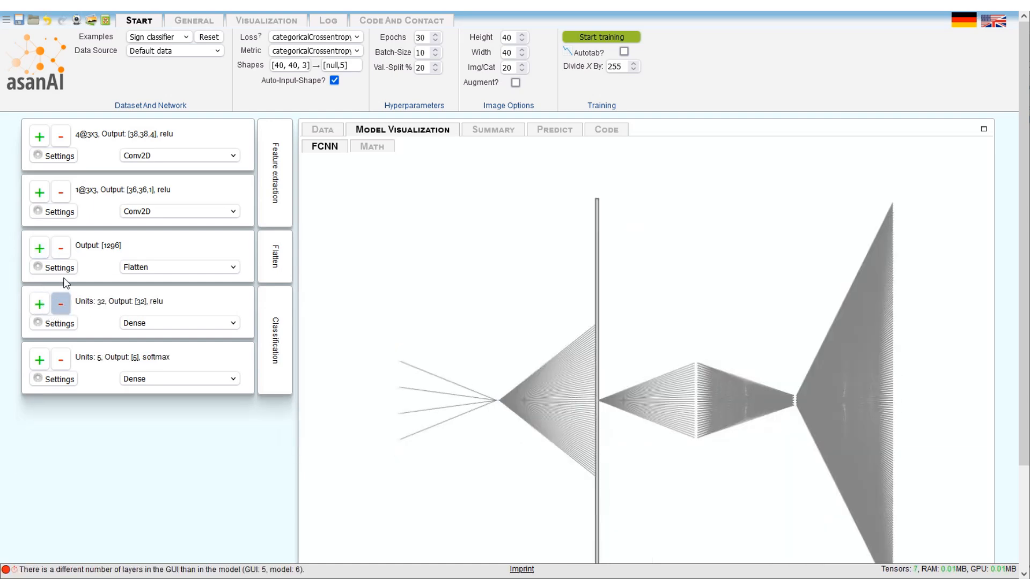
# Step: Examine the second Conv2D layer's settings and the global initializer and activation function options, including those that exclude the last layer
pyautogui.click(59, 212)
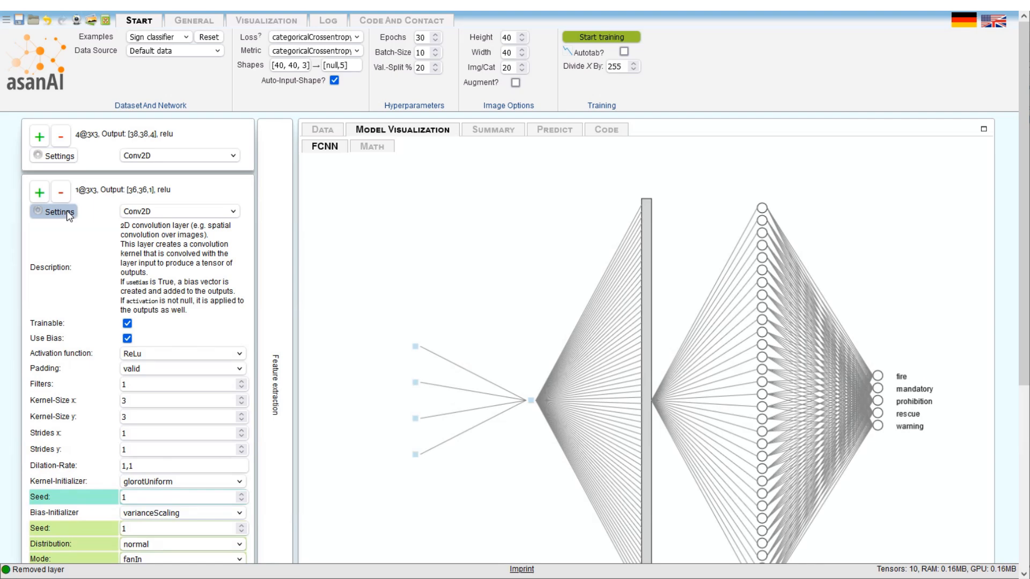
pyautogui.click(67, 210)
pyautogui.click(190, 24)
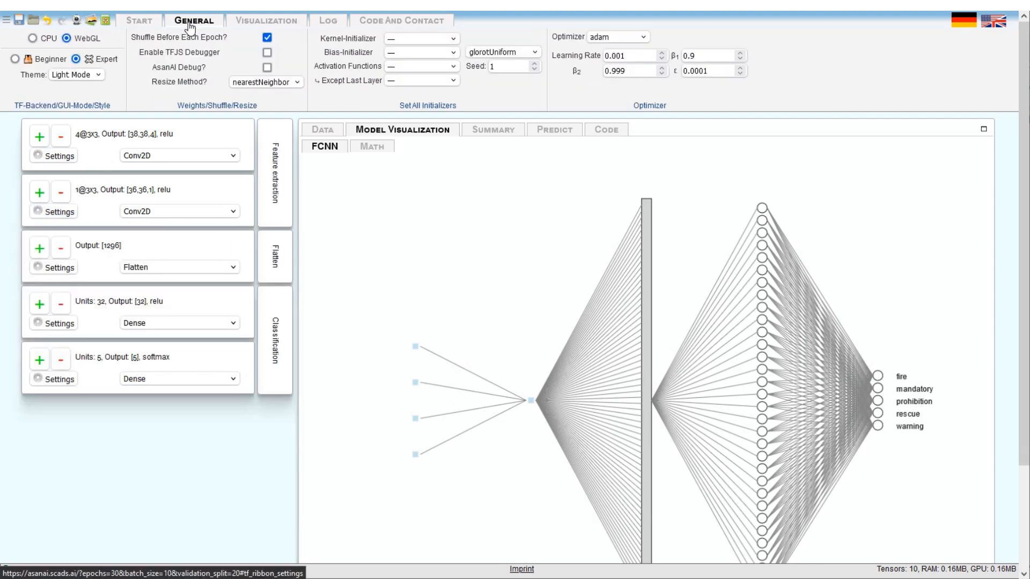
pyautogui.click(417, 38)
pyautogui.click(503, 43)
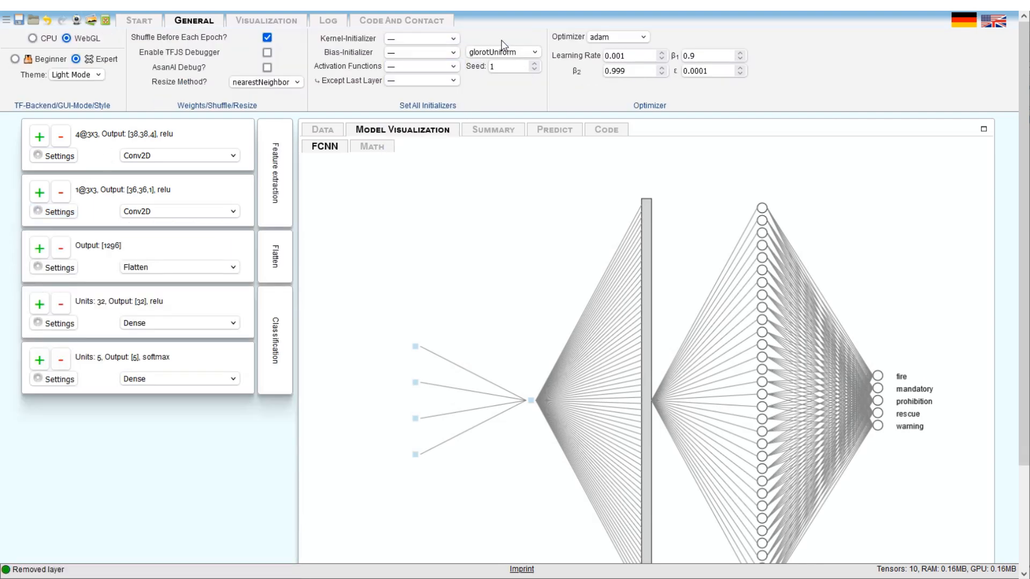
pyautogui.click(448, 53)
pyautogui.click(455, 60)
pyautogui.click(453, 67)
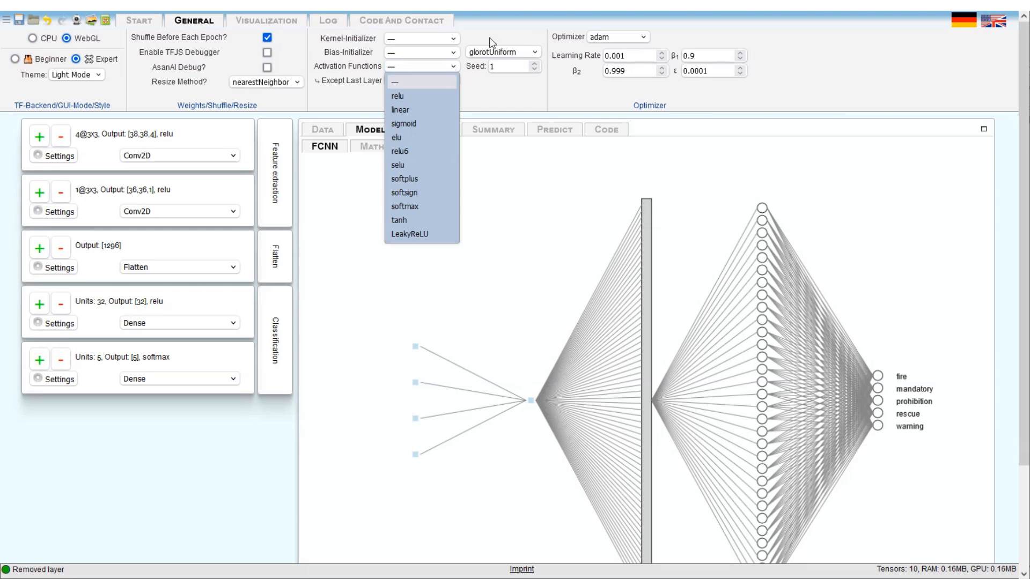
pyautogui.click(489, 44)
pyautogui.click(452, 81)
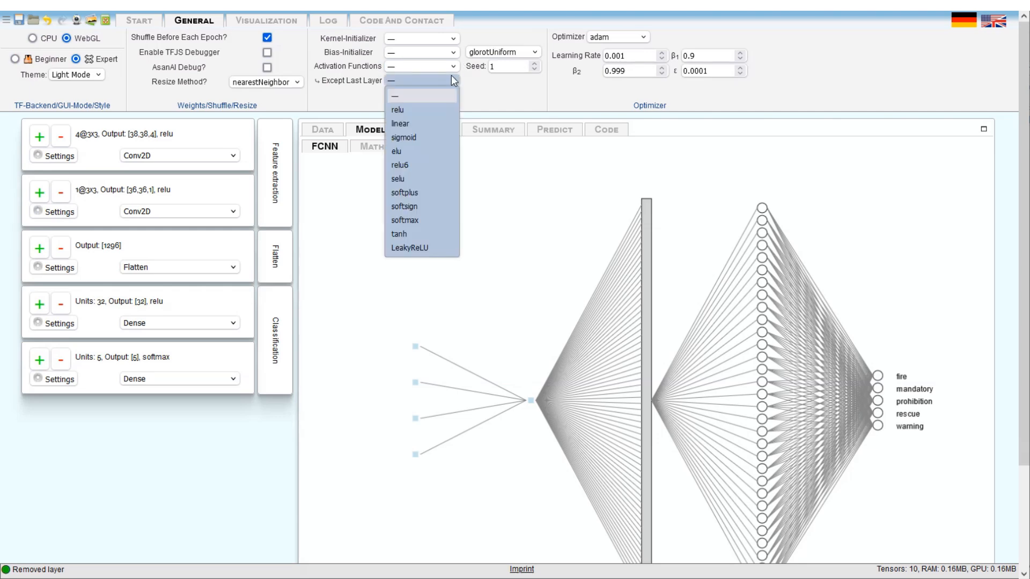
pyautogui.click(482, 92)
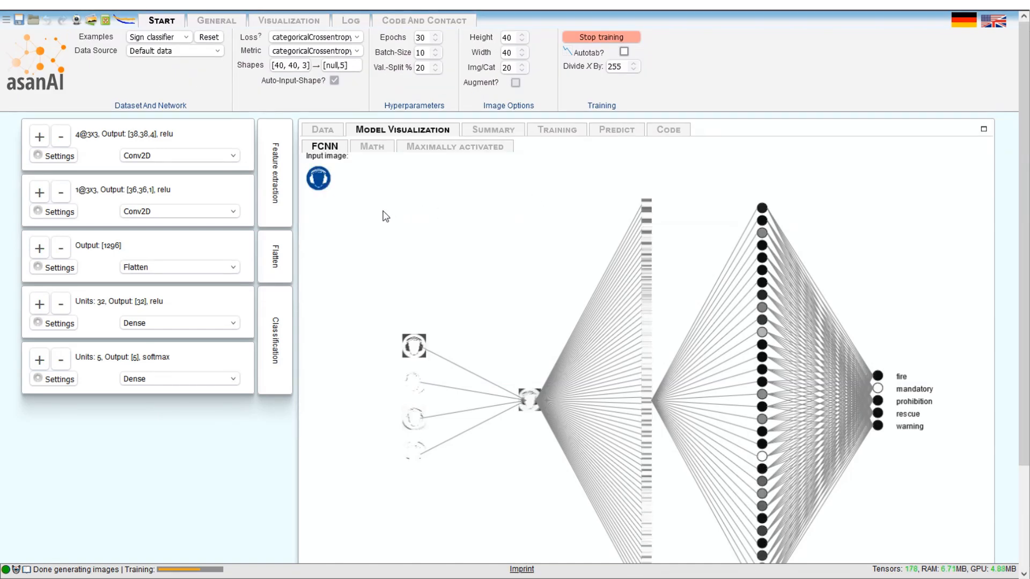
# Step: Check the loss curves of the running training and draw a black triangle on the prediction canvas
pyautogui.click(553, 138)
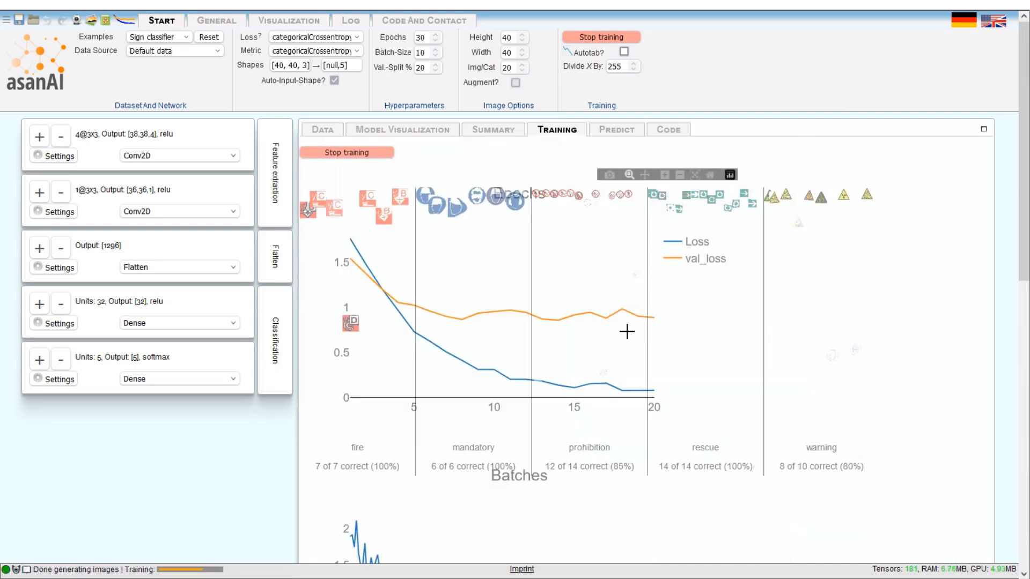
pyautogui.click(633, 139)
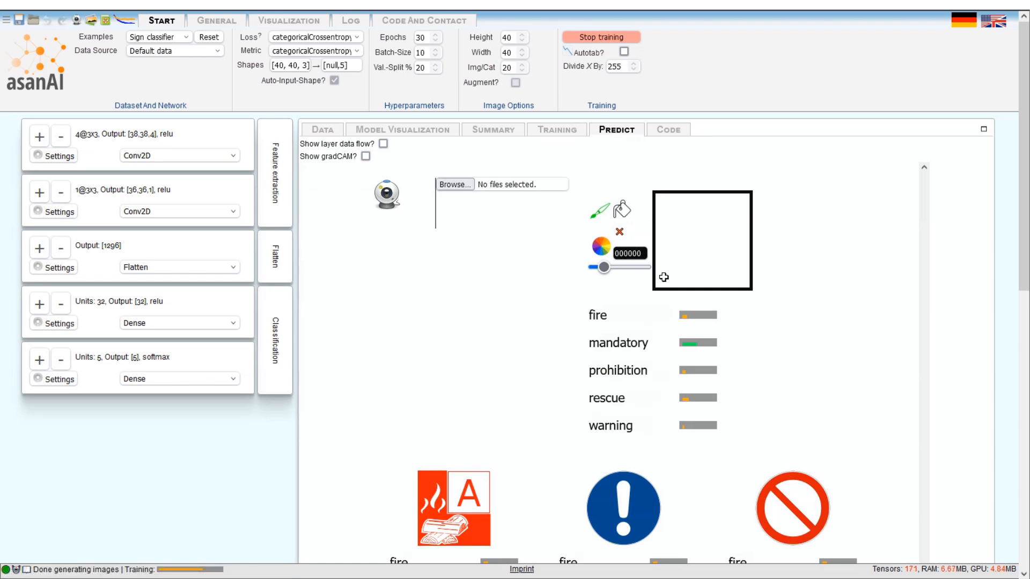
pyautogui.moveTo(663, 276)
pyautogui.mouseDown()
pyautogui.moveTo(674, 236)
pyautogui.moveTo(694, 216)
pyautogui.moveTo(742, 274)
pyautogui.moveTo(655, 275)
pyautogui.moveTo(746, 281)
pyautogui.mouseUp()
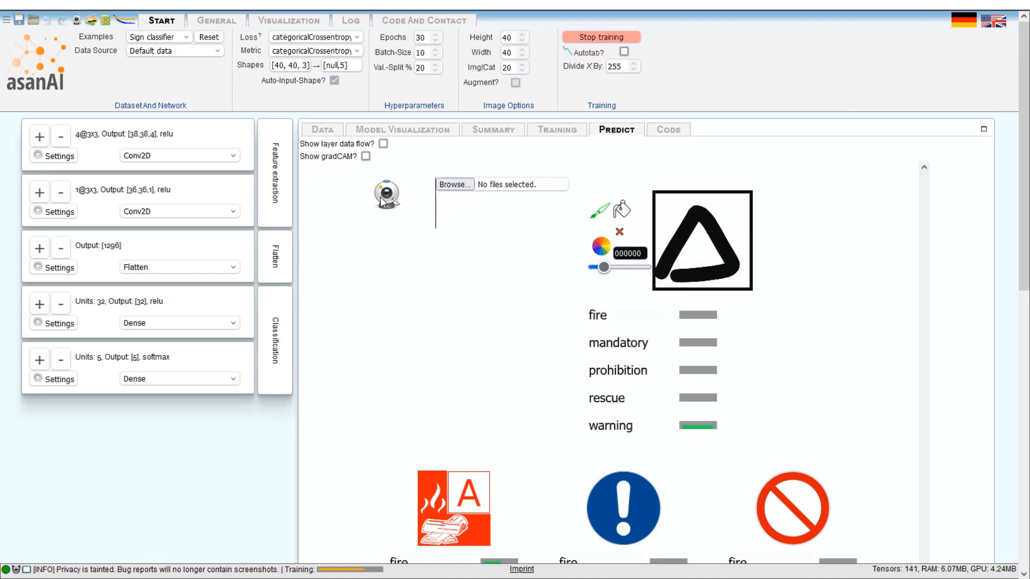
# Step: Examine the model's FCNN diagram, layer math and maximally activated neuron images, plus the Flatten layer's settings
pyautogui.click(411, 134)
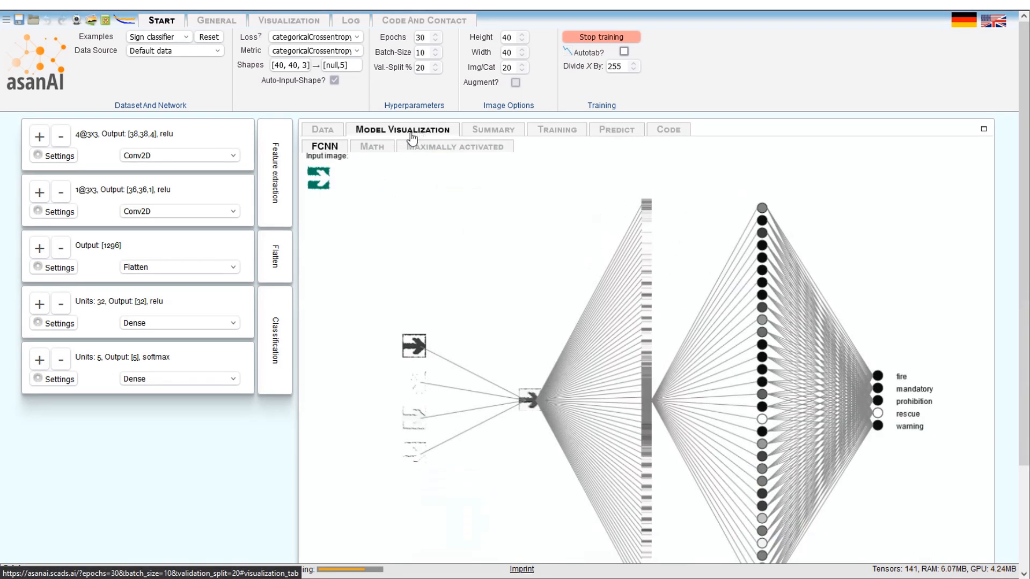
pyautogui.click(375, 147)
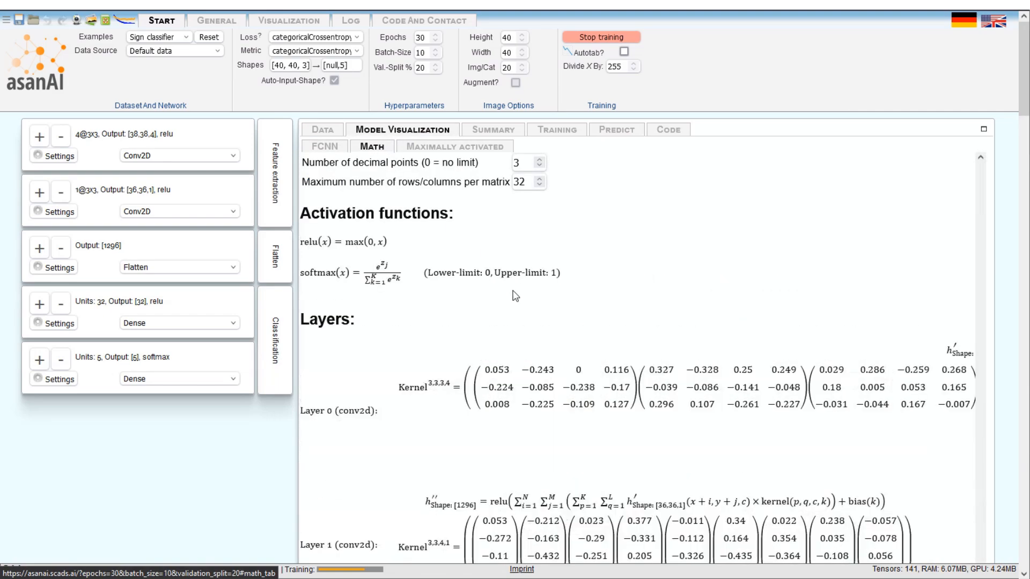
pyautogui.scroll(-4, 542, 356)
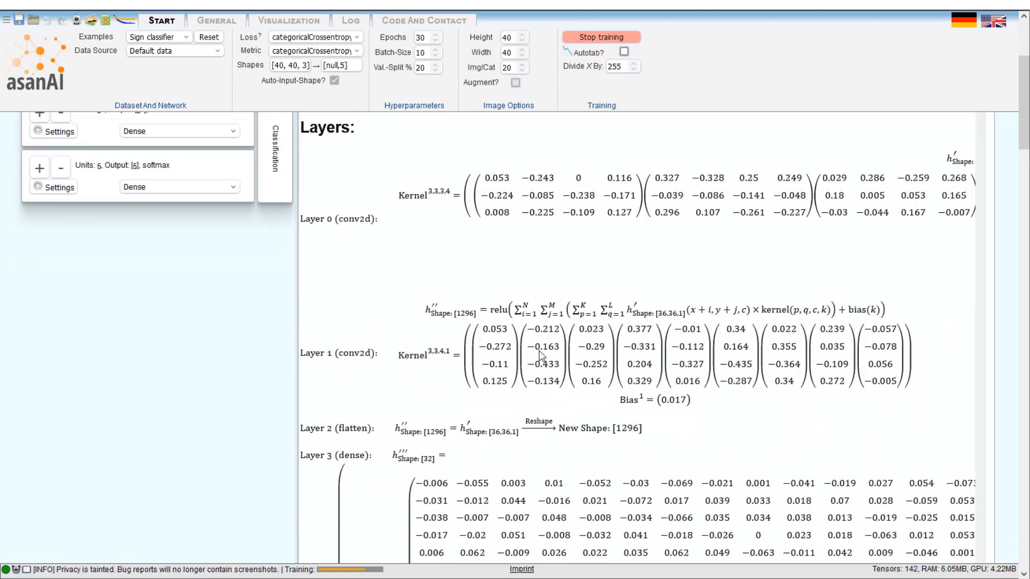
pyautogui.scroll(4, 542, 357)
pyautogui.click(481, 148)
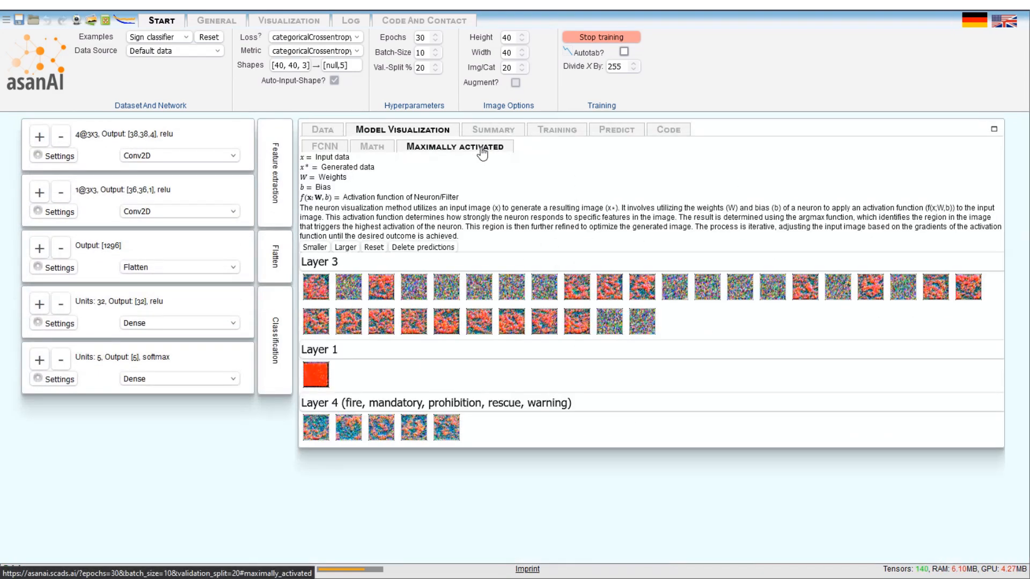
pyautogui.click(60, 268)
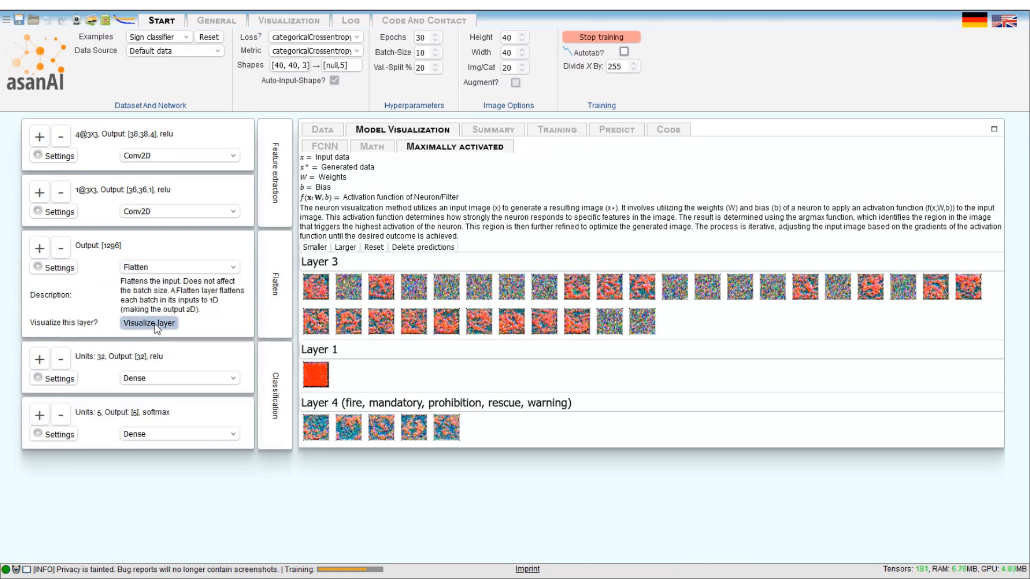
pyautogui.click(56, 268)
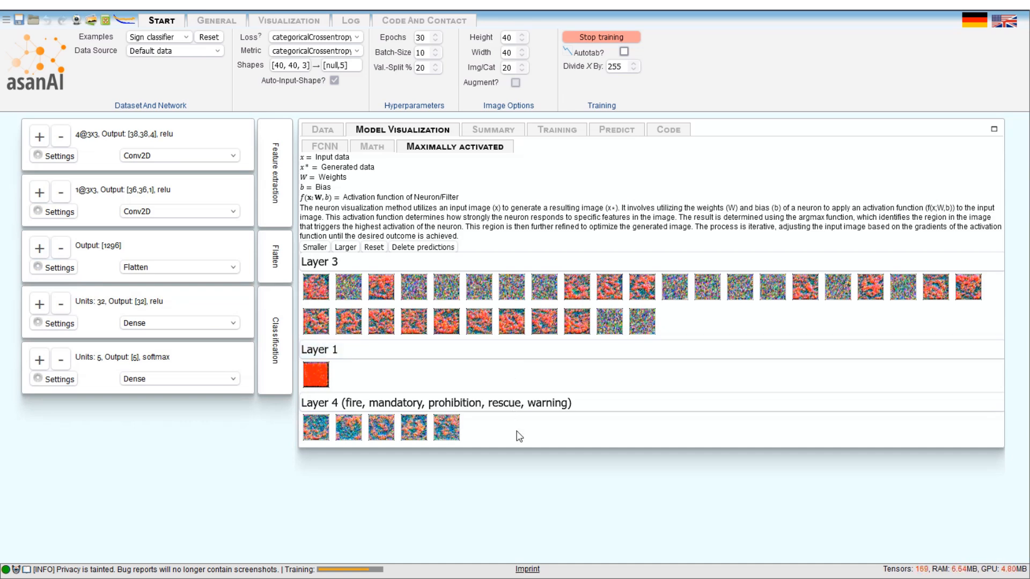
# Step: Test the fully trained model by drawing a closed black triangle on its blank prediction canvas
pyautogui.press('F11')
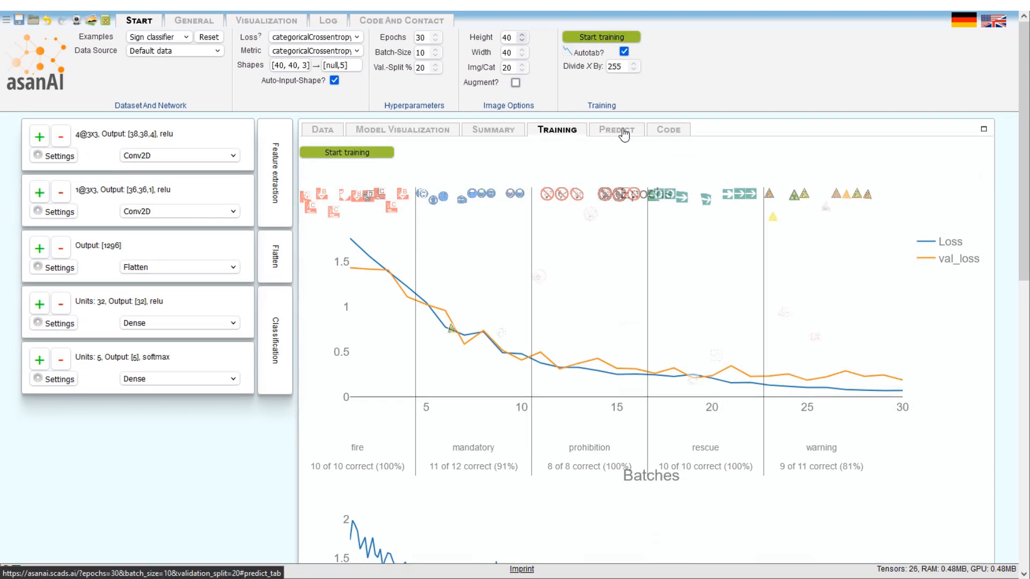
pyautogui.click(622, 131)
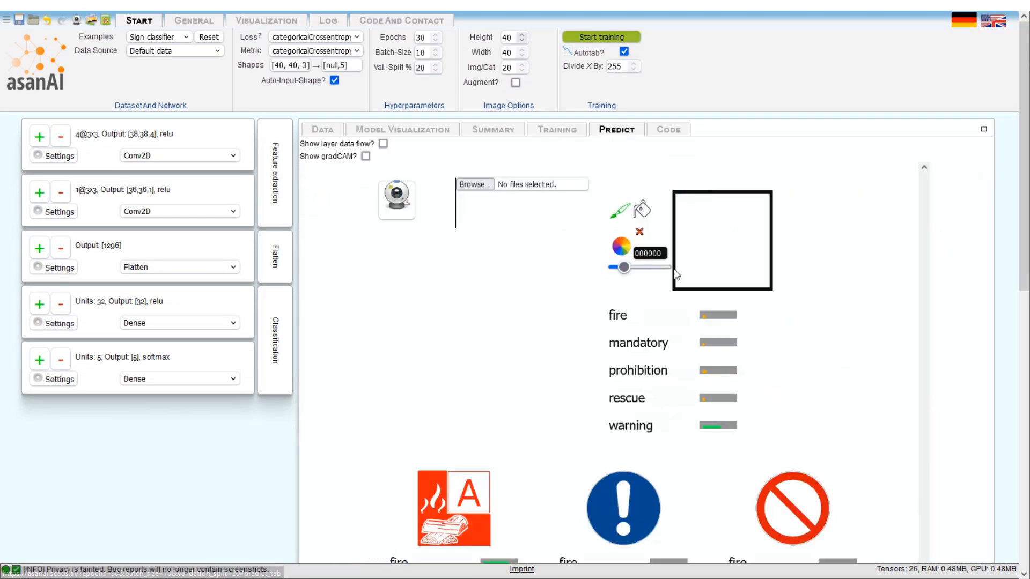
pyautogui.moveTo(679, 275)
pyautogui.mouseDown()
pyautogui.moveTo(708, 207)
pyautogui.moveTo(756, 277)
pyautogui.moveTo(677, 274)
pyautogui.mouseUp()
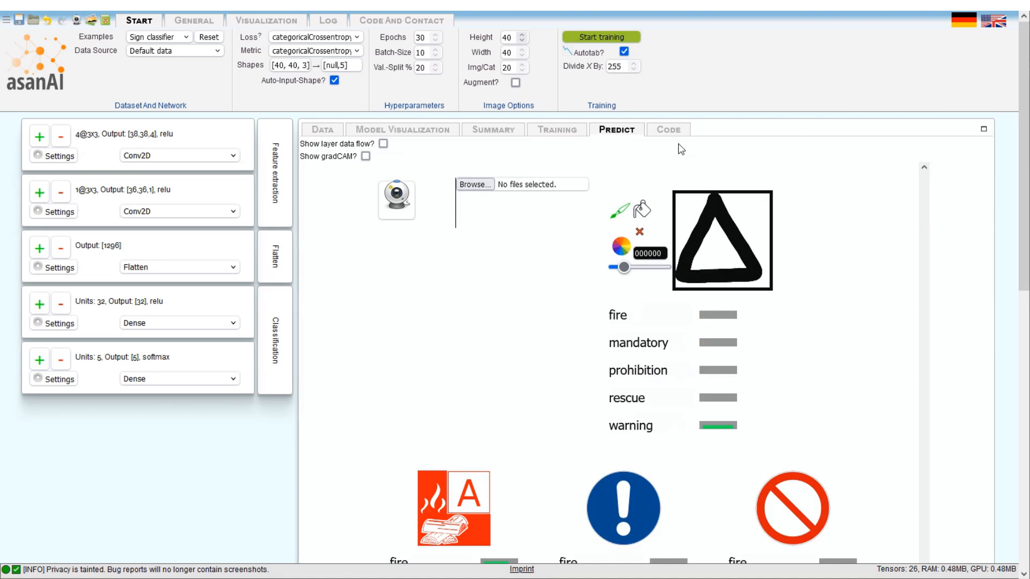
# Step: Review the trained model's exportable HTML and Python code and return to the Python version
pyautogui.click(671, 130)
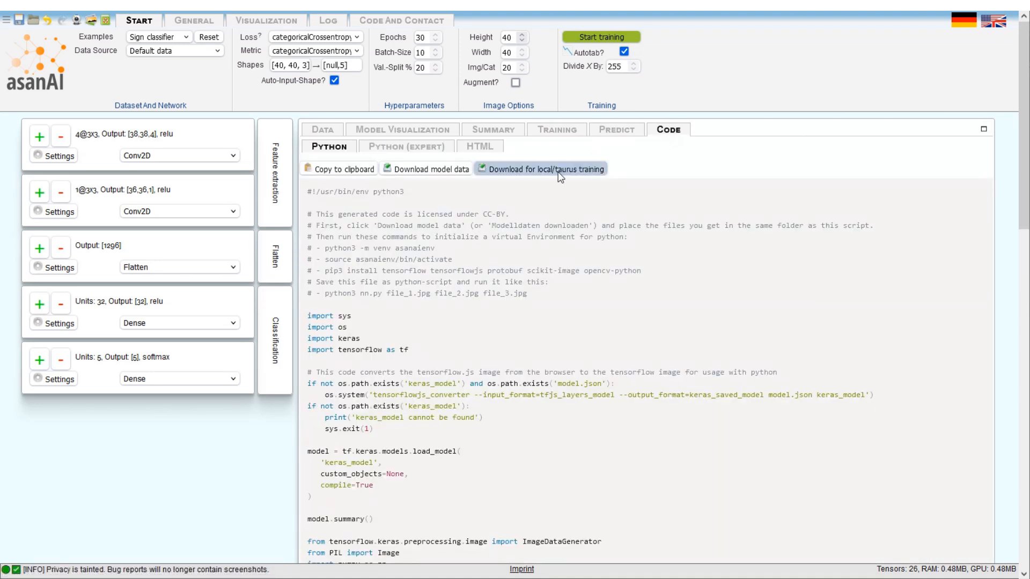
pyautogui.click(479, 146)
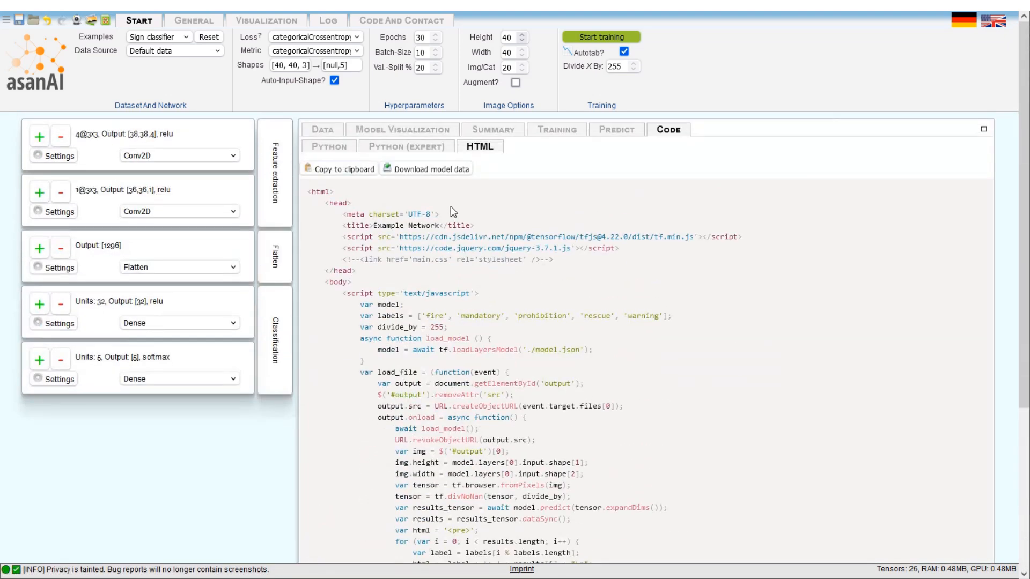
pyautogui.click(375, 148)
pyautogui.click(325, 148)
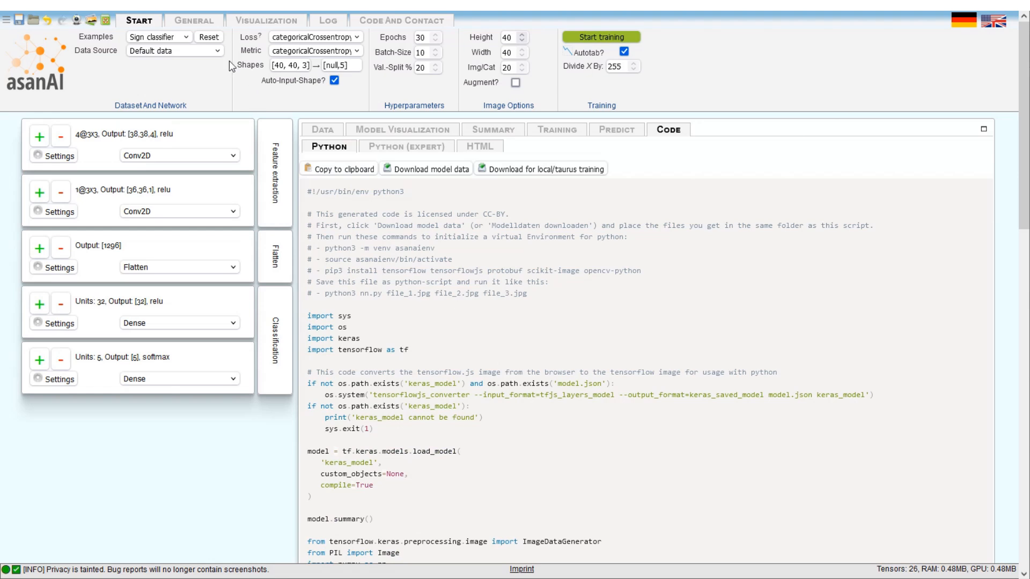
# Step: Switch the network's data source through Own tensor-data and Own images/webcam, ending on Own CSV
pyautogui.click(217, 50)
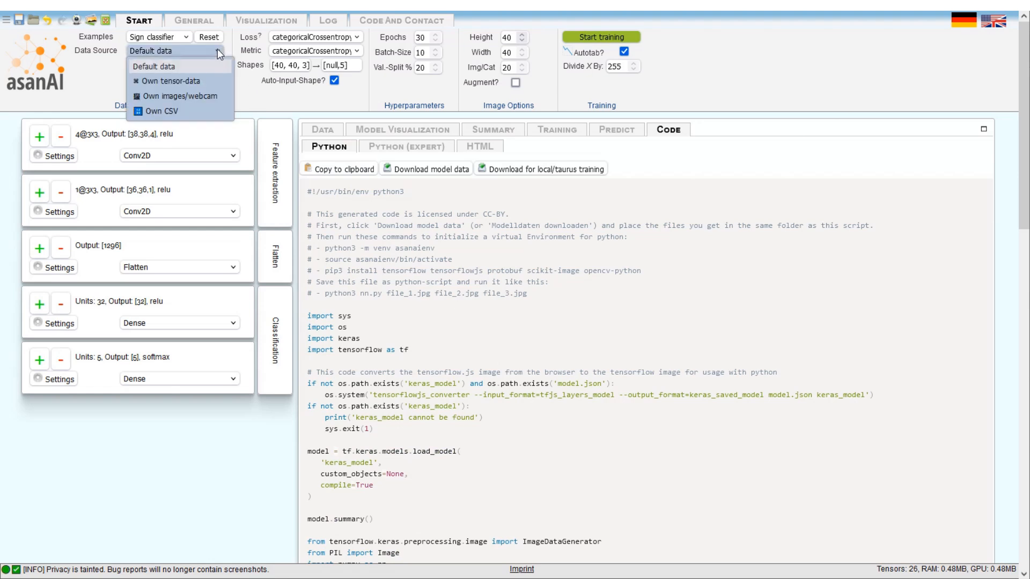
pyautogui.click(211, 82)
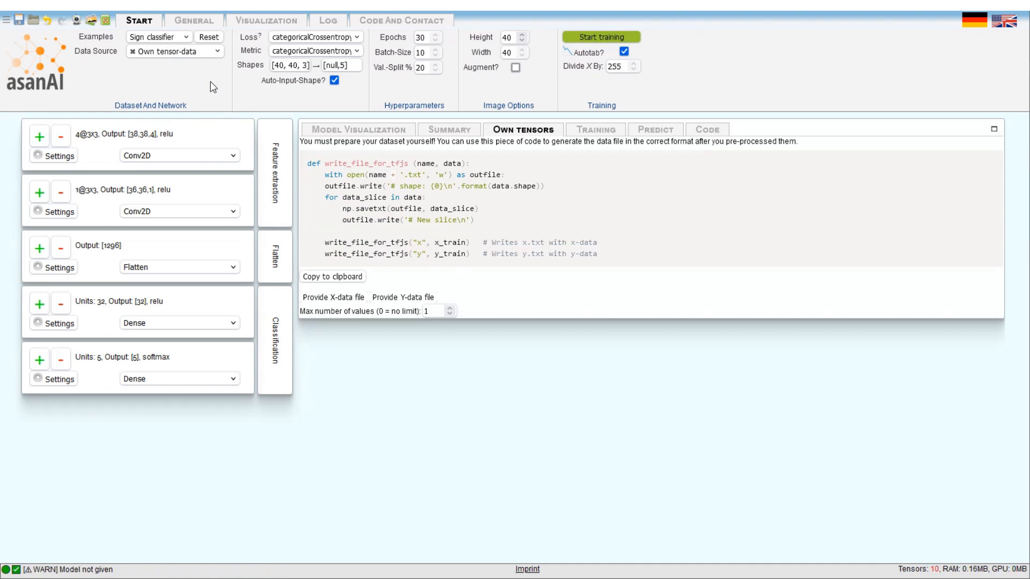
pyautogui.click(199, 54)
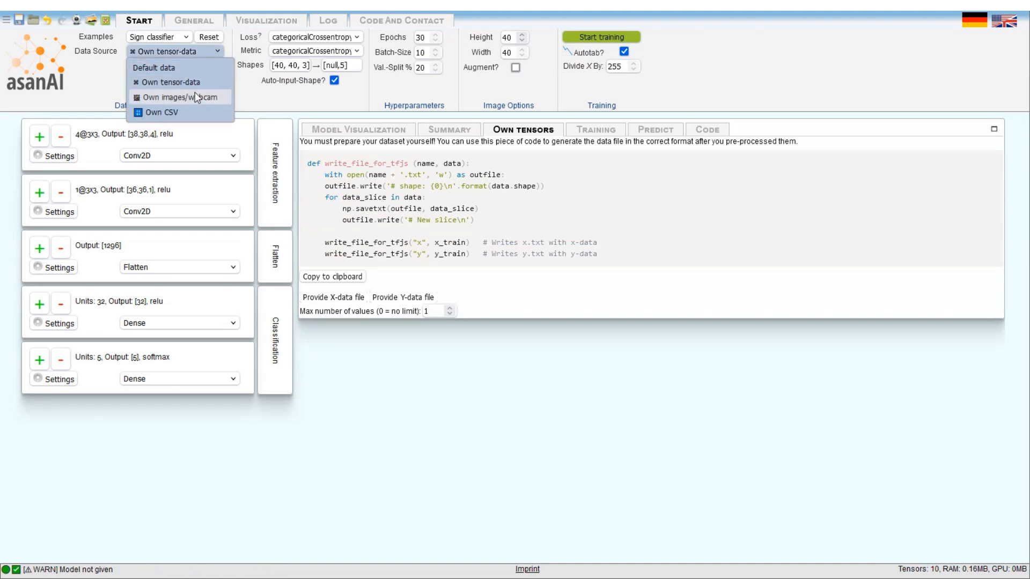
pyautogui.click(194, 93)
pyautogui.click(199, 52)
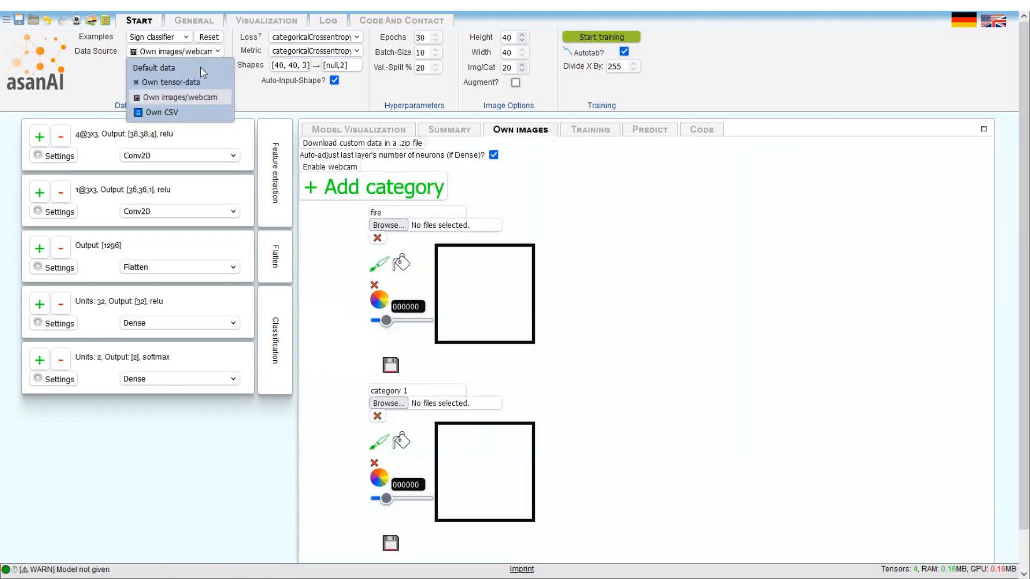
pyautogui.click(196, 112)
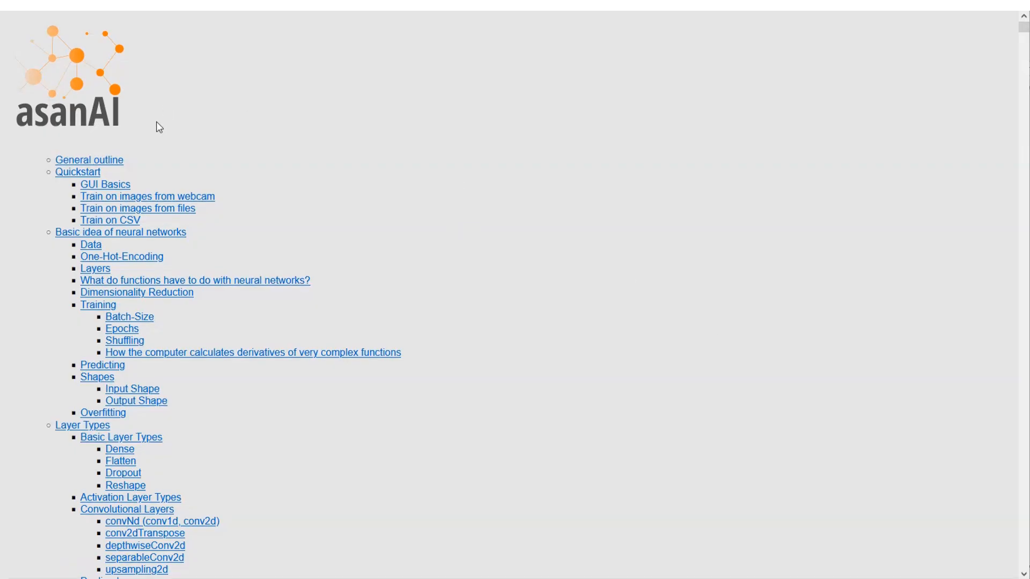
# Step: Browse the documentation down to the convNd (conv1d, conv2d) section and set its interactive example's activation to linear
pyautogui.scroll(-8, 177, 294)
pyautogui.scroll(-20, 177, 294)
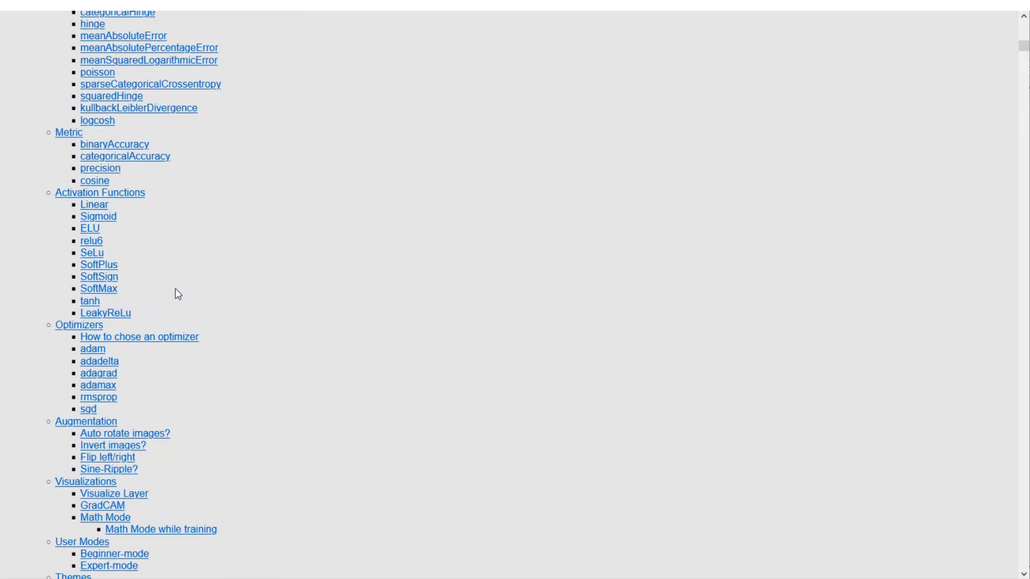
pyautogui.scroll(-20, 177, 294)
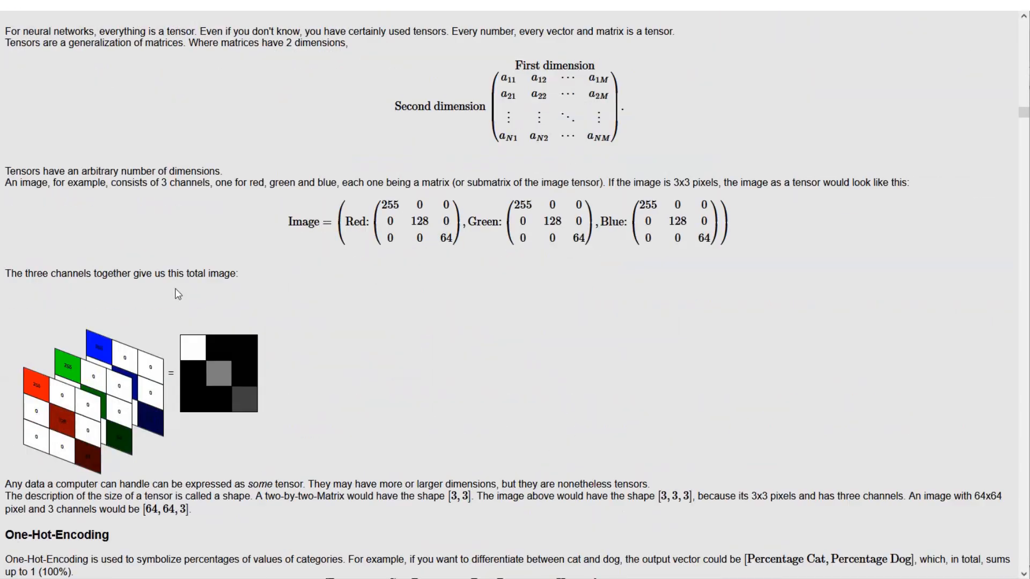
pyautogui.scroll(-10, 177, 294)
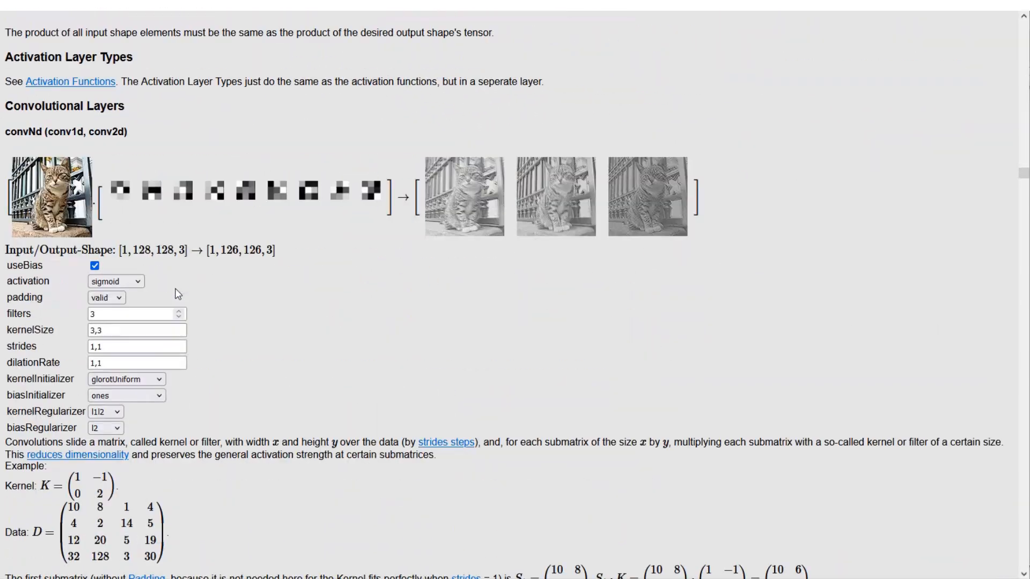
pyautogui.click(133, 281)
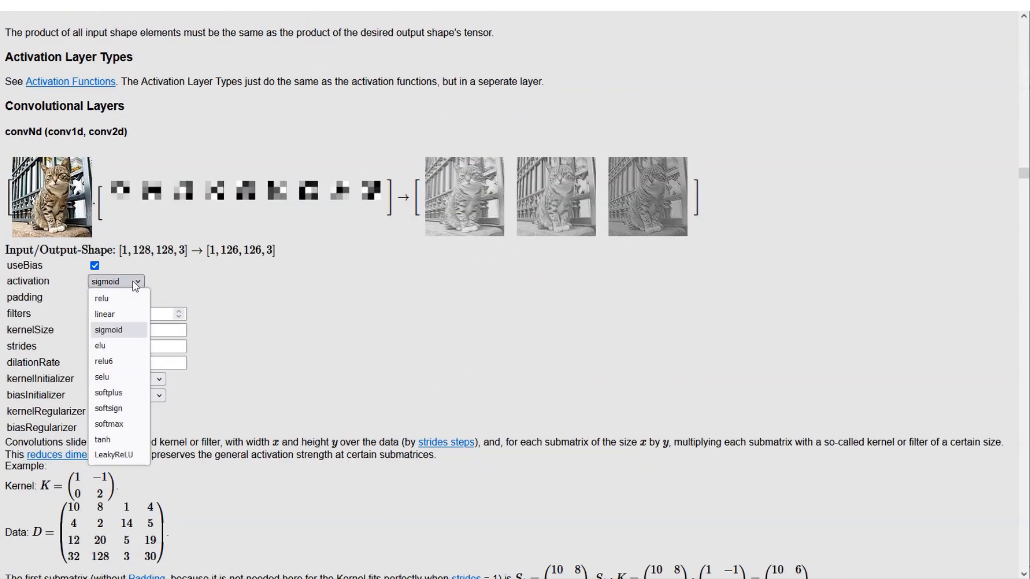
pyautogui.press('Escape')
pyautogui.click(106, 298)
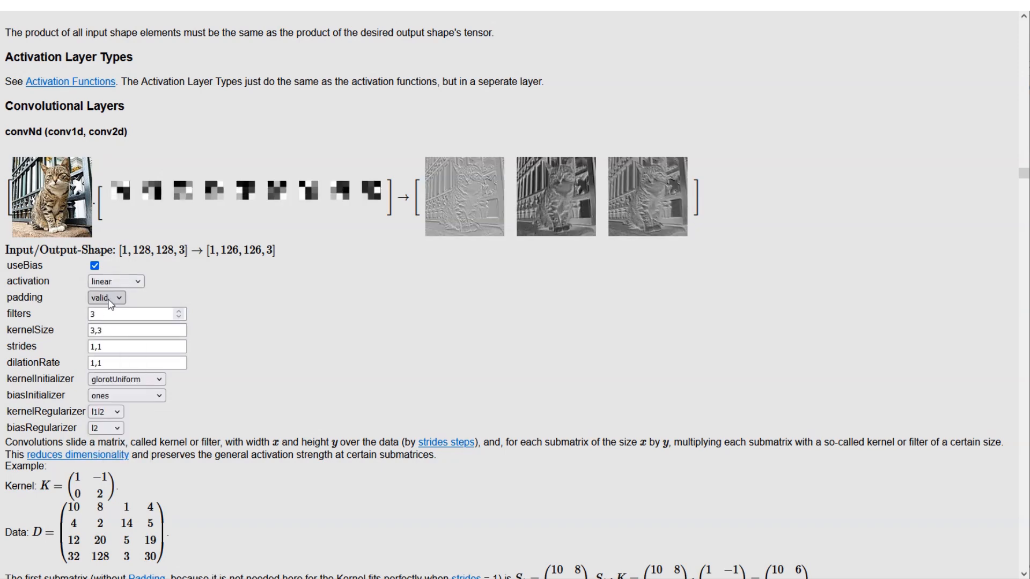
pyautogui.click(105, 331)
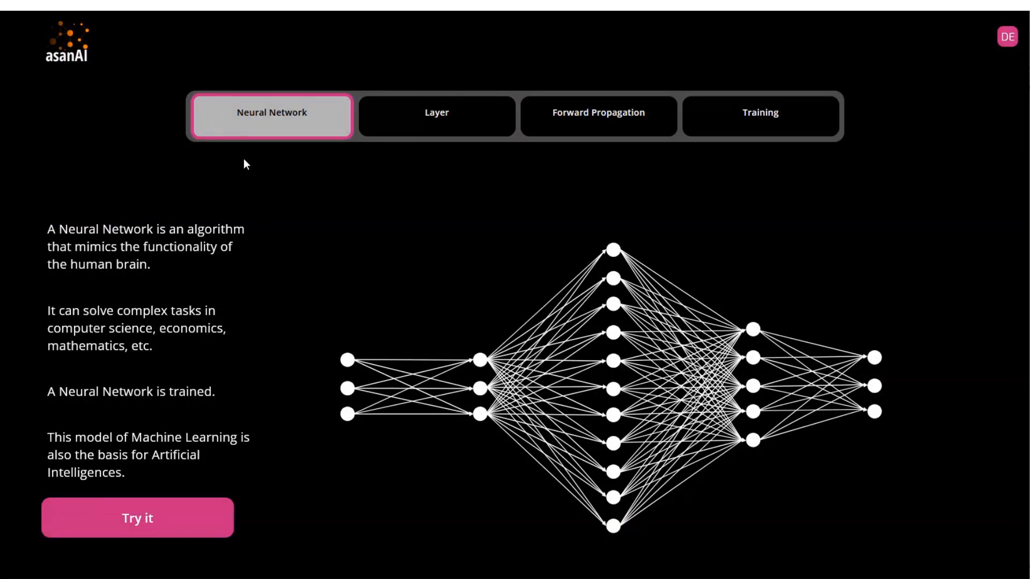
# Step: View the Layer, Forward Propagation and Training explanations in the neural network introduction and launch its try-it option
pyautogui.click(402, 128)
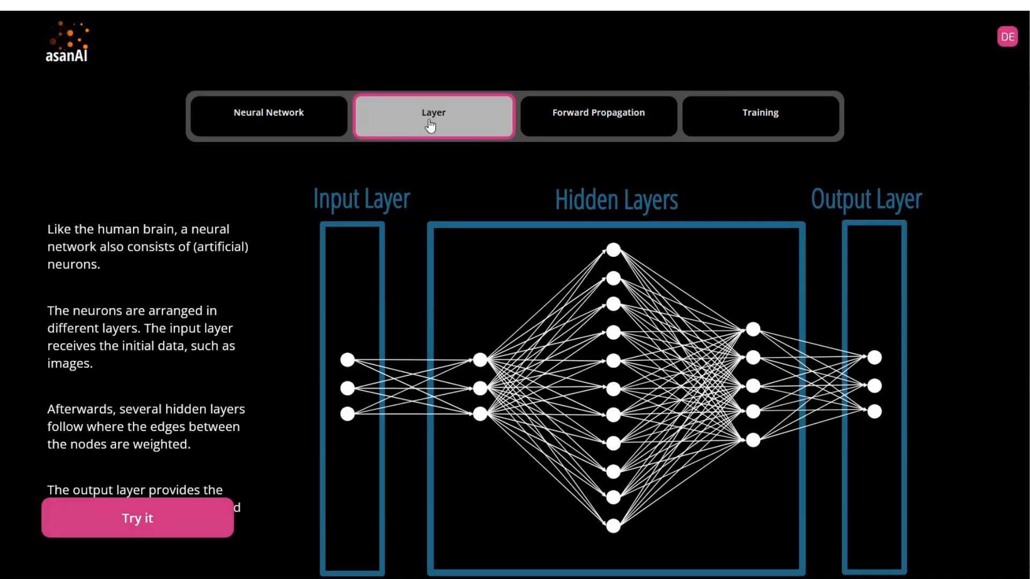
pyautogui.click(607, 123)
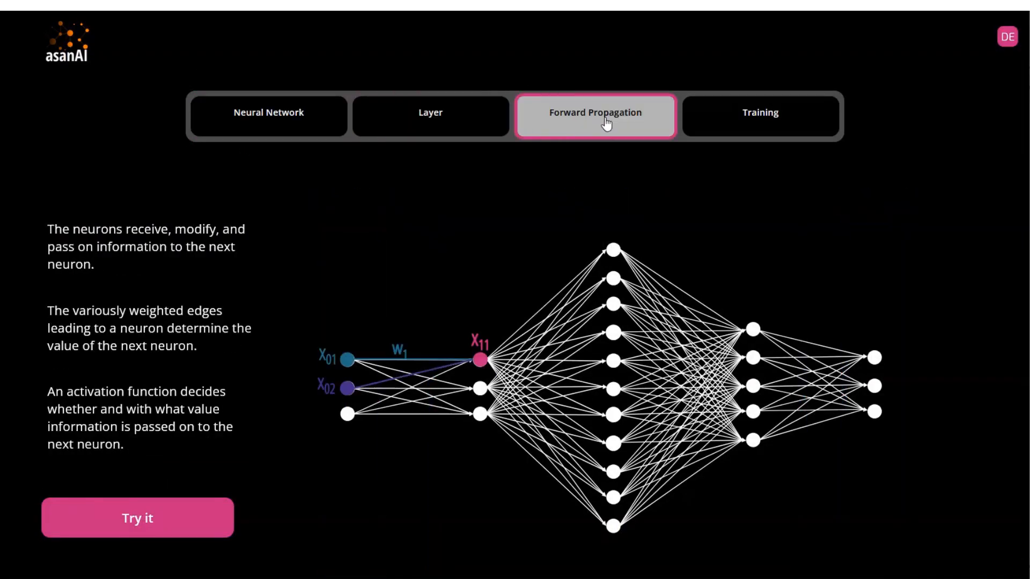
pyautogui.click(763, 134)
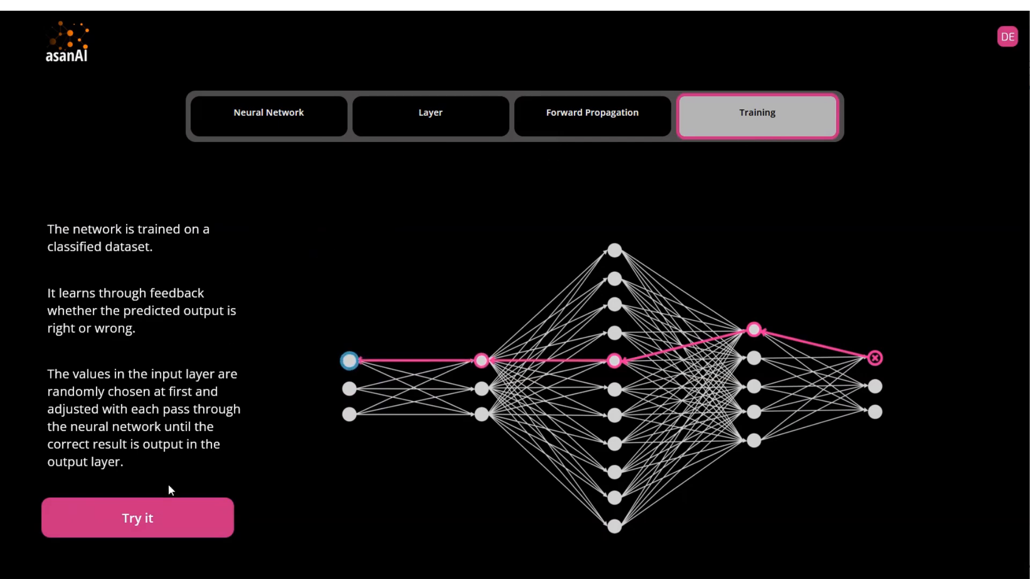
pyautogui.click(132, 519)
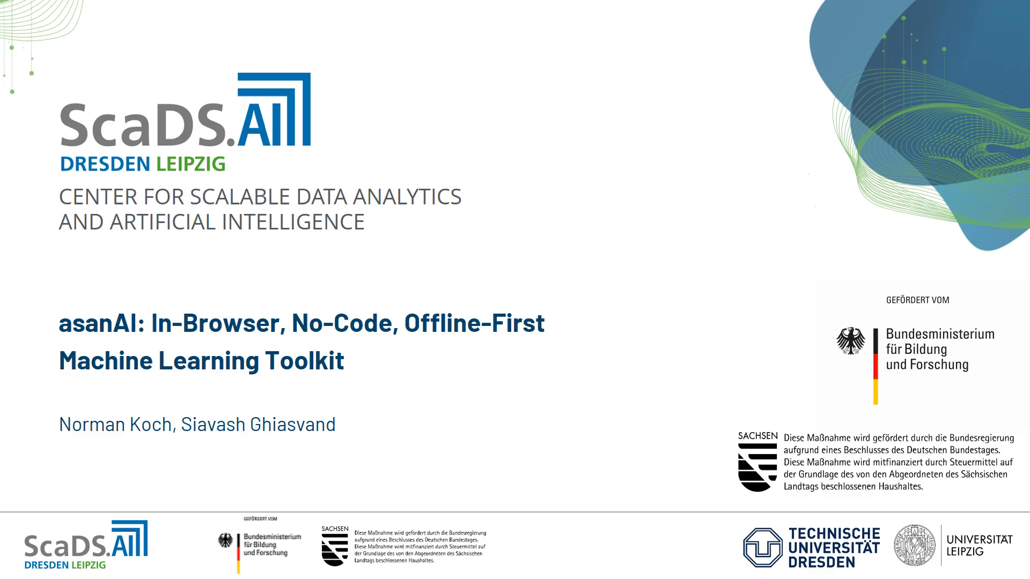